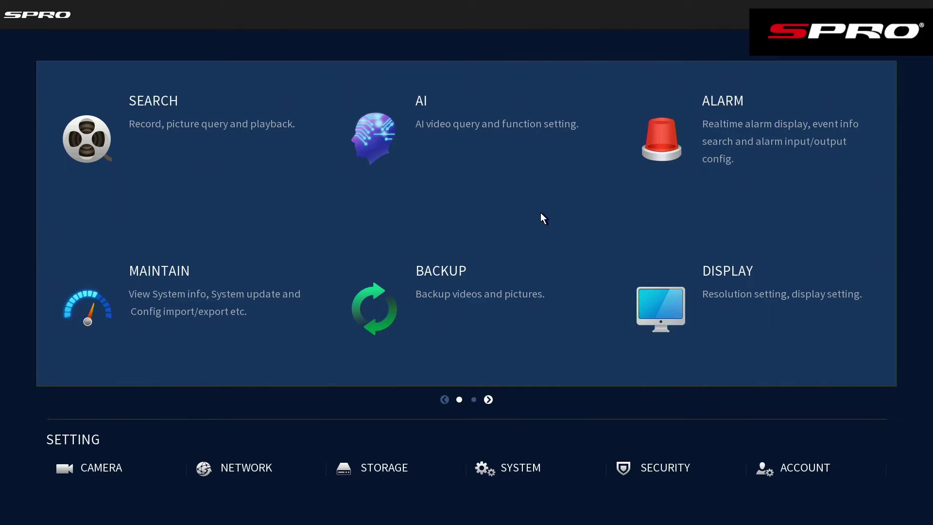
Step: Open channel 1's encode settings and confirm the main stream stays 4K and the sub stream D1
{"action": "left_click", "coordinate": [105, 474]}
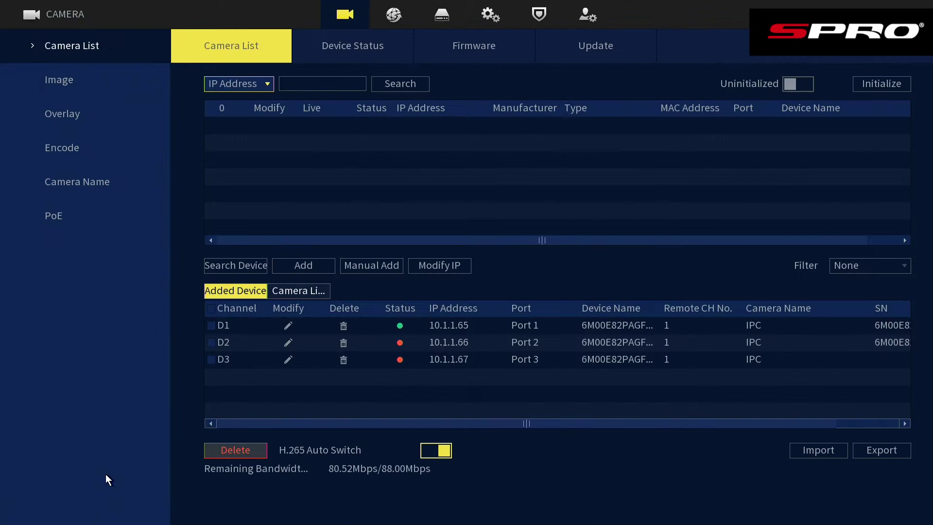
{"action": "left_click", "coordinate": [74, 140]}
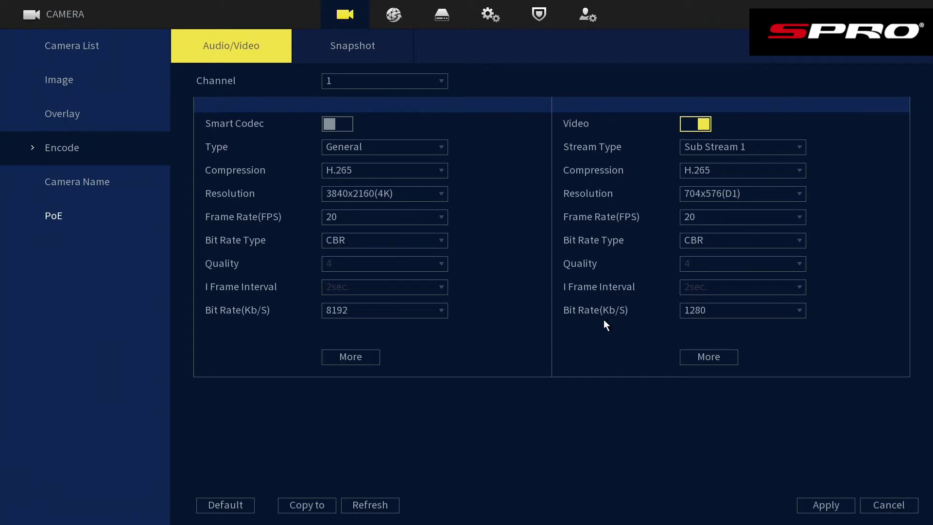
{"action": "left_click", "coordinate": [438, 194]}
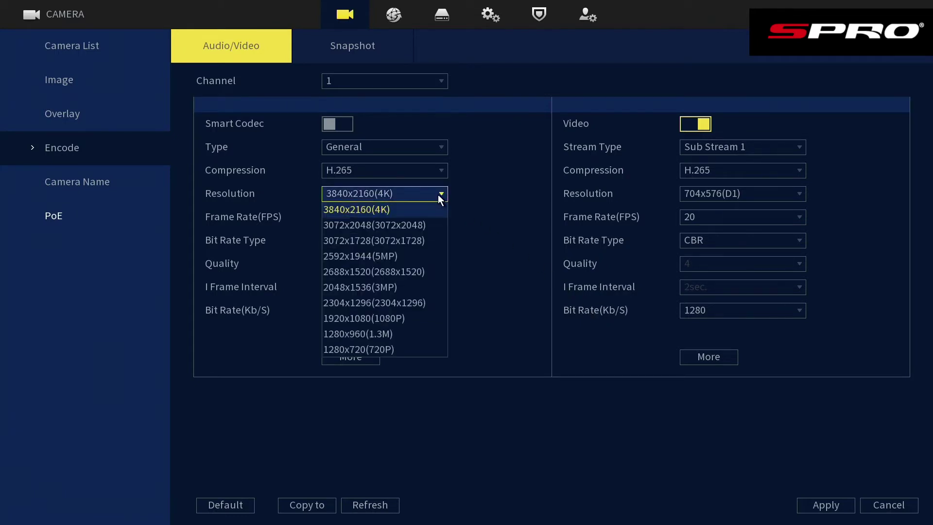
{"action": "left_click", "coordinate": [438, 194]}
{"action": "left_click", "coordinate": [701, 191]}
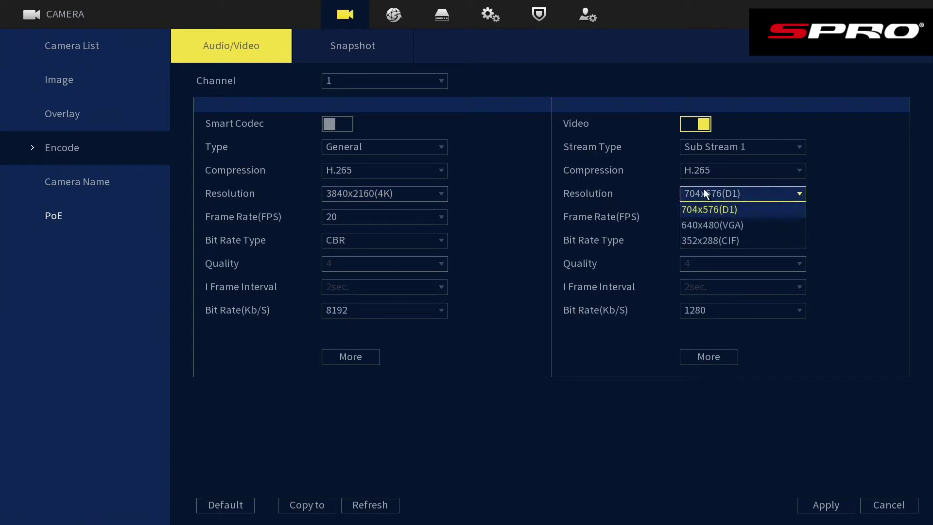
{"action": "left_click", "coordinate": [702, 191]}
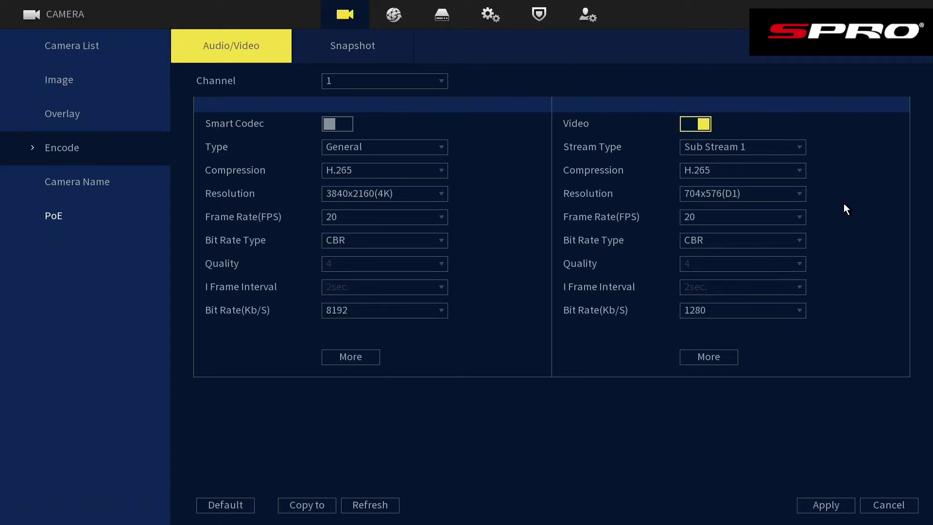
Step: Review the main stream options, keeping 4K resolution, 20 fps and 8192 Kb/s bit rate
{"action": "left_click", "coordinate": [440, 194]}
{"action": "left_click", "coordinate": [440, 196]}
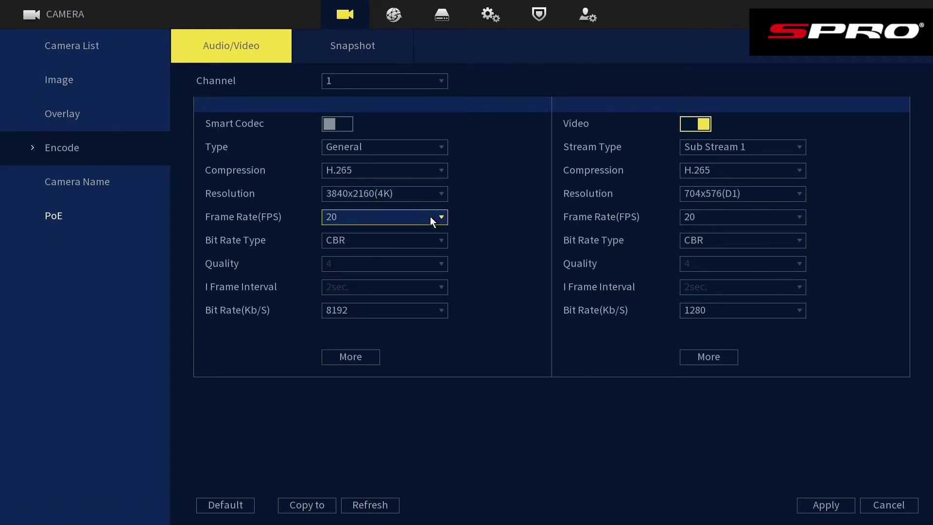
{"action": "left_click", "coordinate": [430, 217]}
{"action": "left_click", "coordinate": [430, 217]}
{"action": "left_click", "coordinate": [426, 310]}
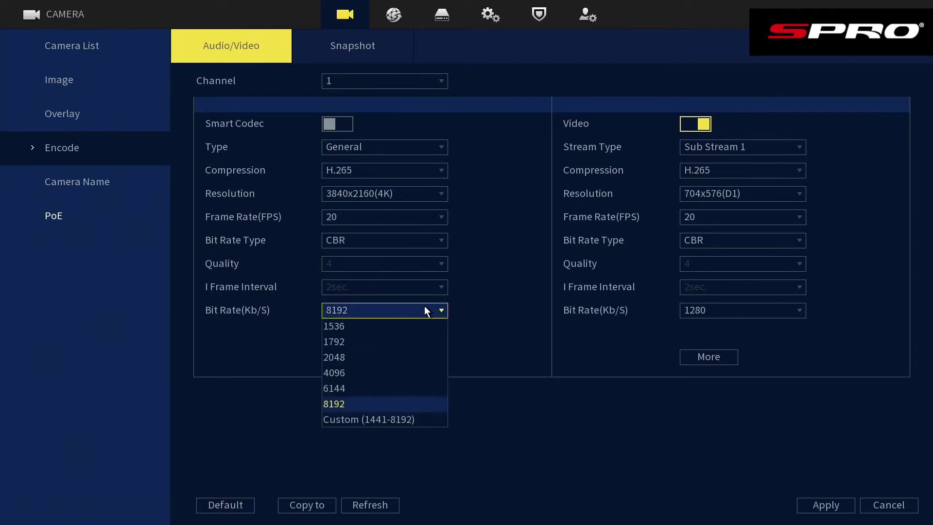
{"action": "left_click", "coordinate": [428, 309]}
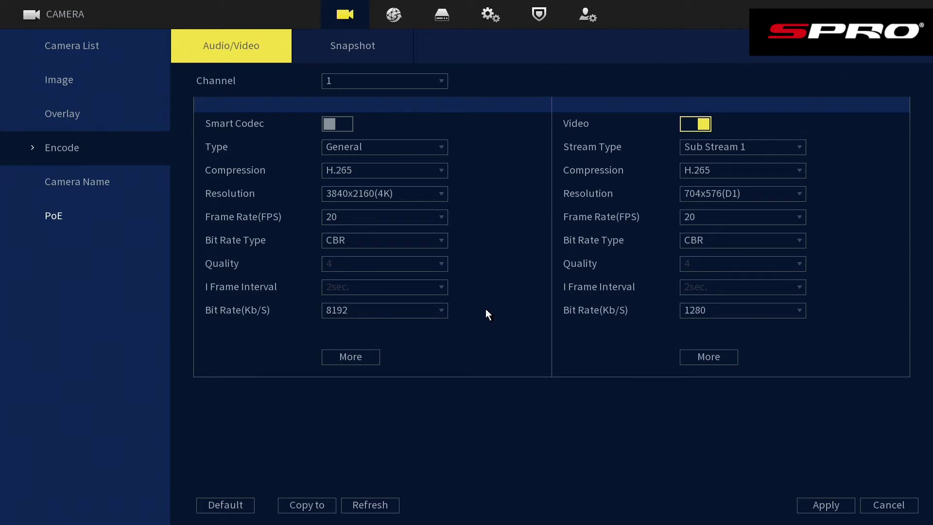
{"action": "left_click", "coordinate": [438, 195]}
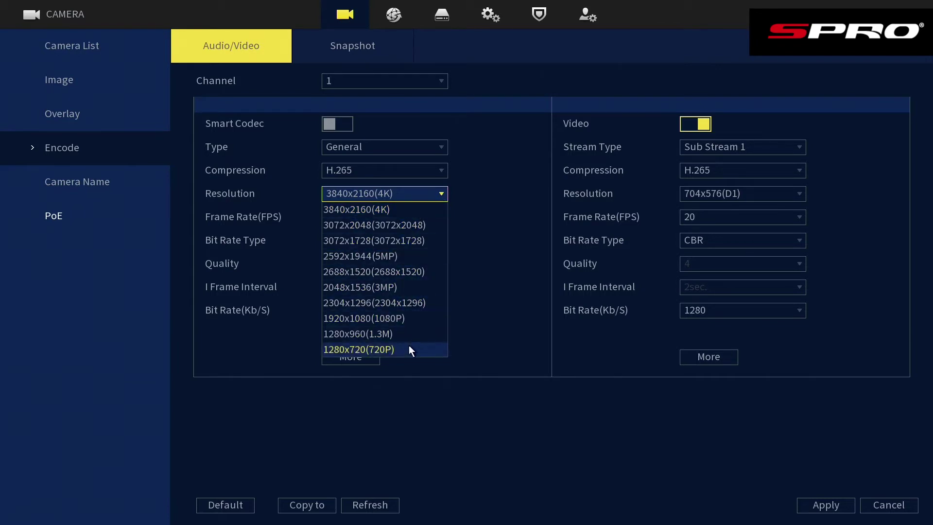
{"action": "left_click", "coordinate": [464, 314]}
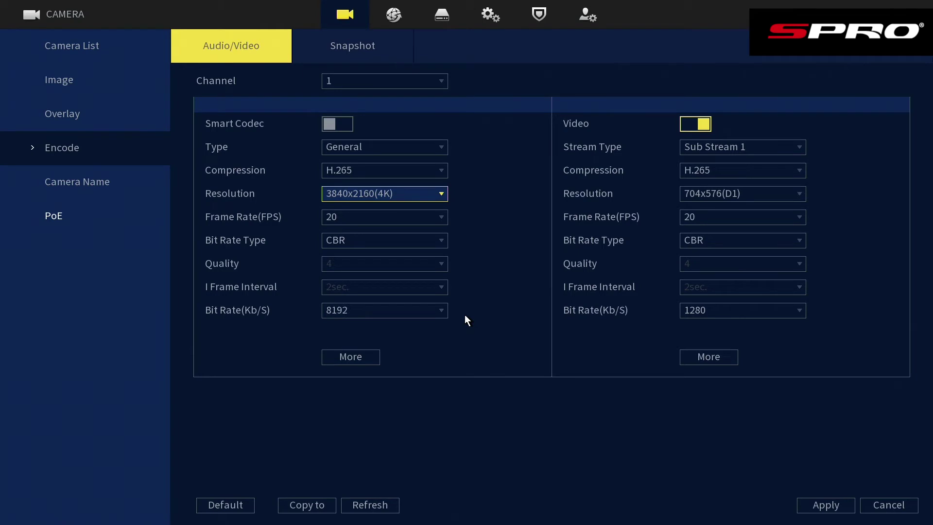
{"action": "left_click", "coordinate": [441, 313]}
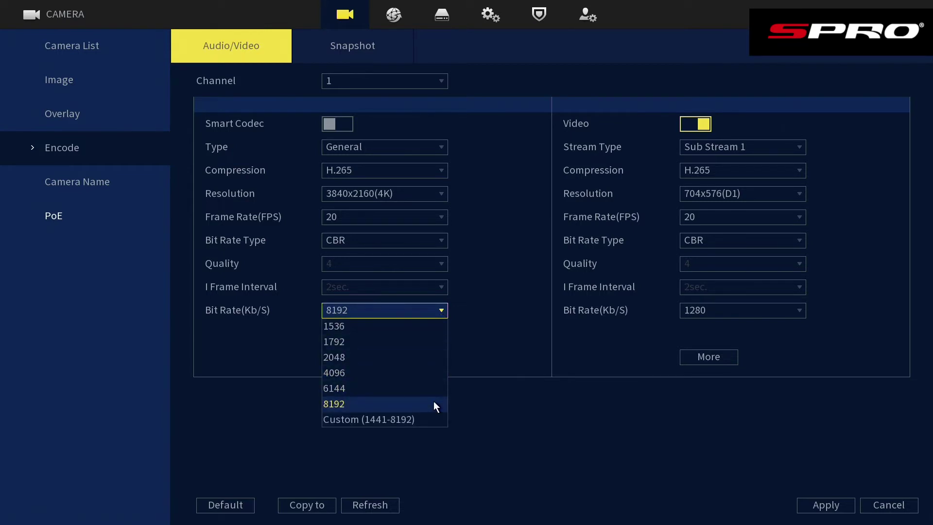
{"action": "right_click", "coordinate": [421, 329]}
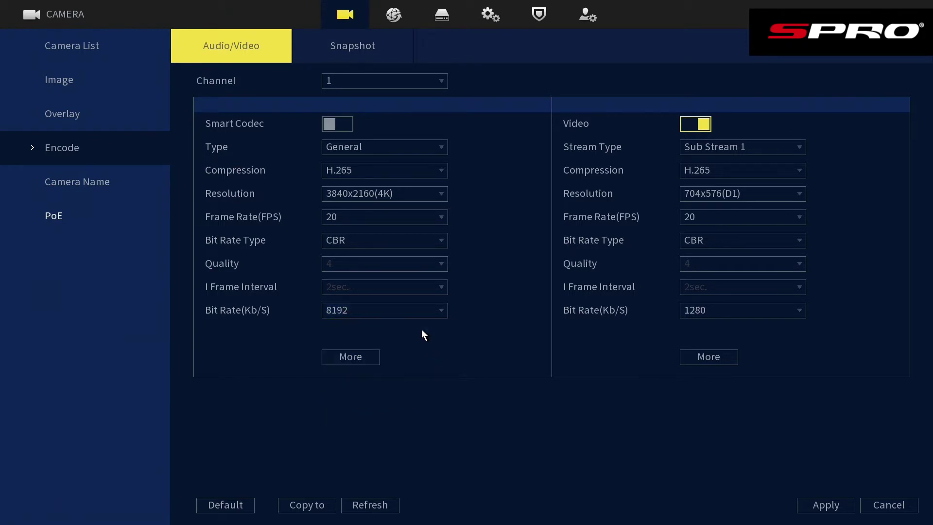
Step: Turn on G.711A 8K audio for channel 1's main stream and return to the main menu
{"action": "left_click", "coordinate": [371, 357]}
{"action": "left_click", "coordinate": [455, 223]}
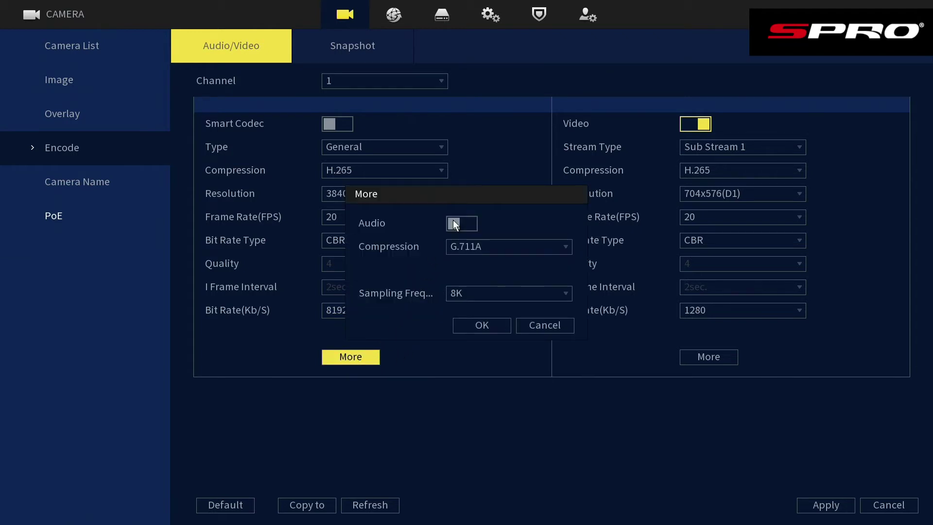
{"action": "left_click", "coordinate": [455, 223]}
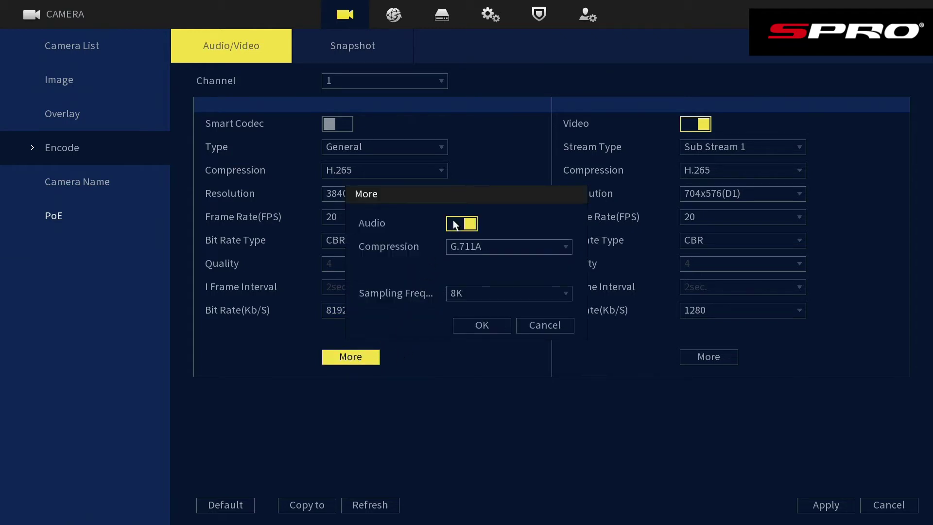
{"action": "left_click", "coordinate": [468, 326]}
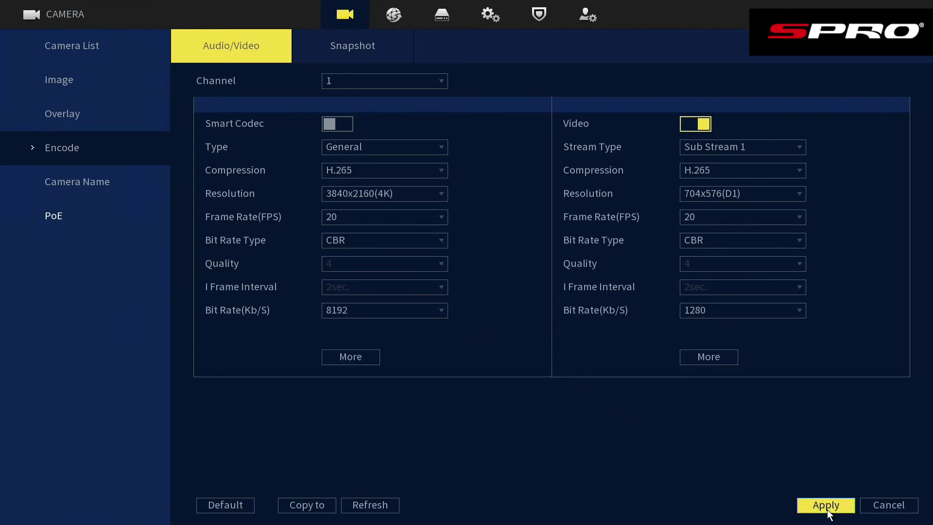
{"action": "right_click", "coordinate": [504, 391]}
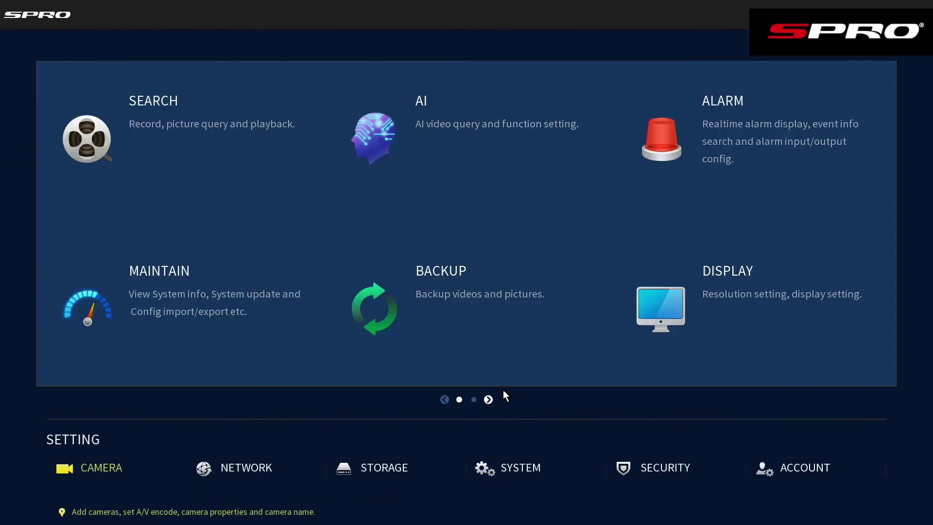
Step: Enter 3 TB in the Rec Estimate to see about 33 days of recording, then go back
{"action": "left_click", "coordinate": [398, 467]}
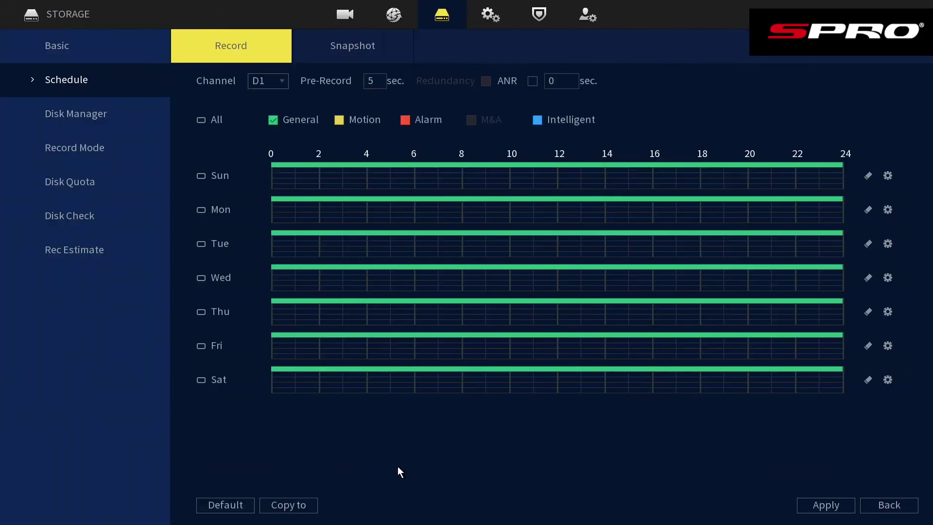
{"action": "left_click", "coordinate": [104, 255]}
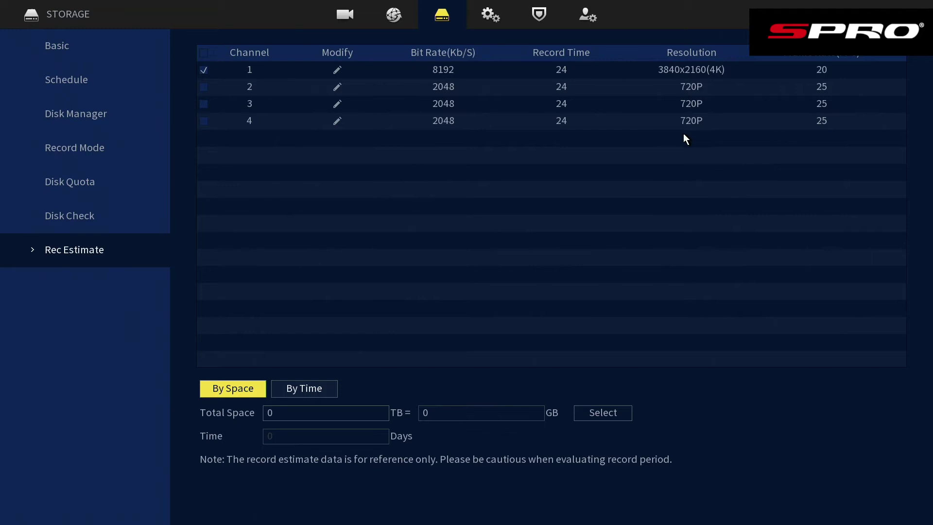
{"action": "left_click", "coordinate": [356, 417]}
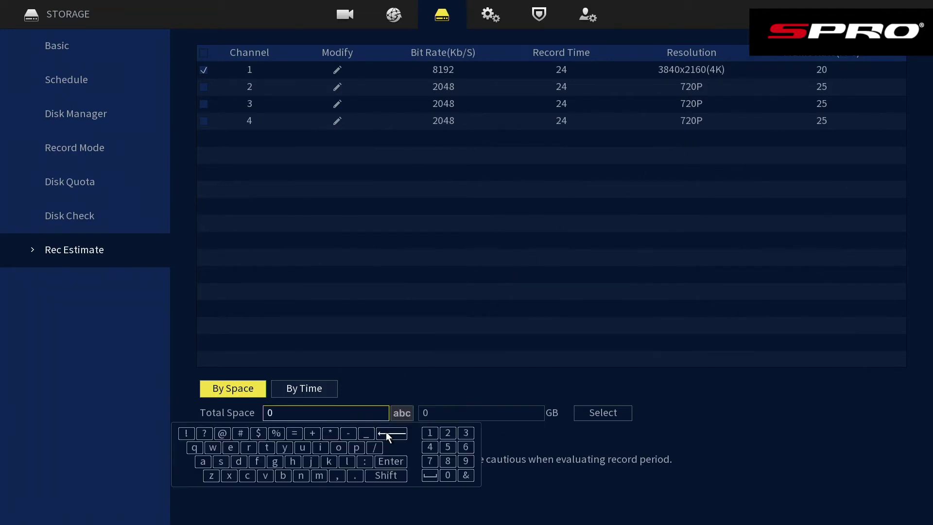
{"action": "left_click", "coordinate": [465, 433]}
{"action": "left_click", "coordinate": [554, 426]}
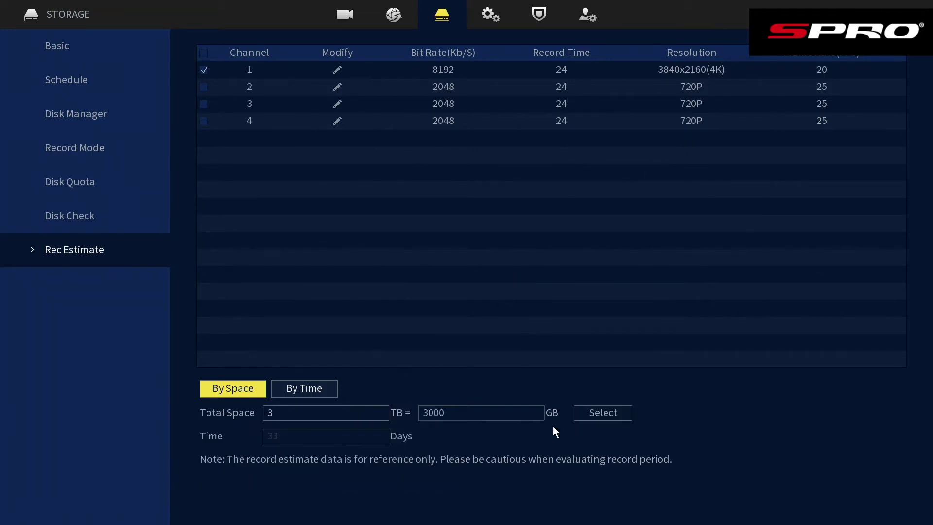
{"action": "right_click", "coordinate": [289, 430]}
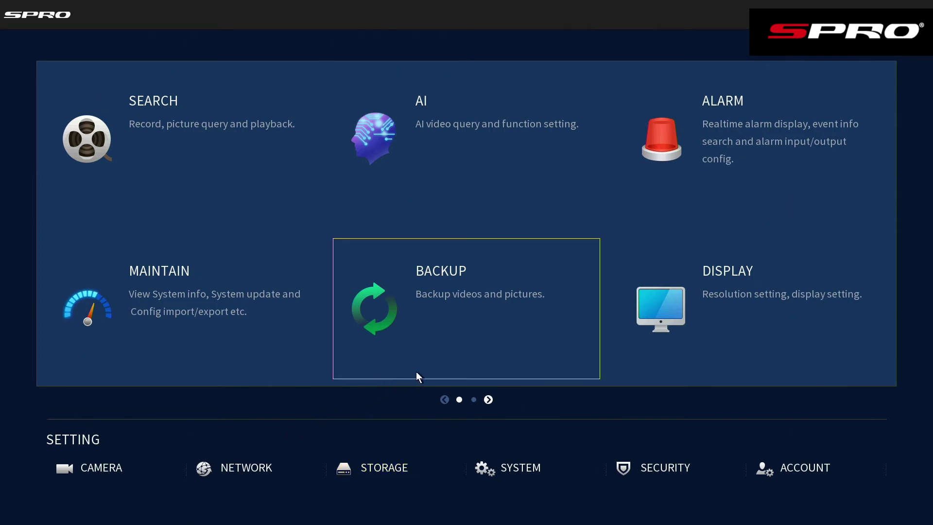
Step: In Motion Detection, change post-record to 20 seconds and then back to 10 seconds
{"action": "left_click", "coordinate": [724, 129]}
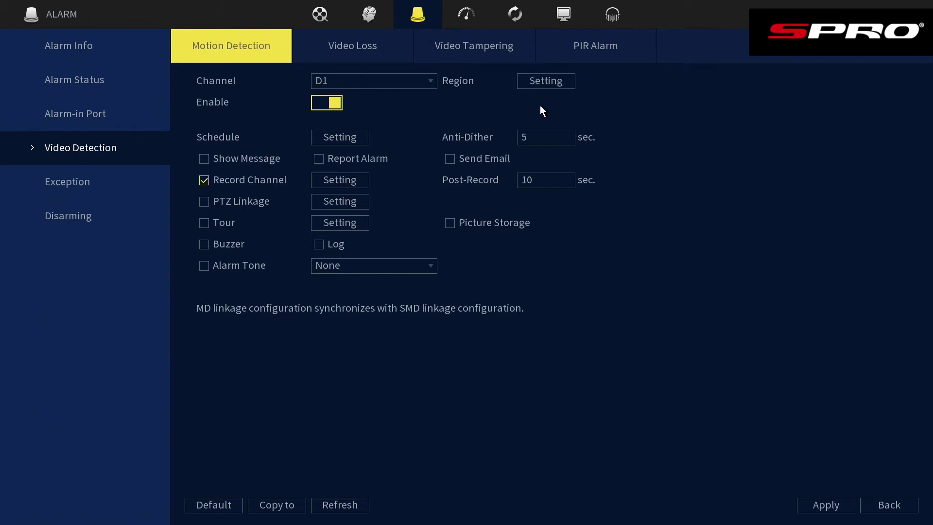
{"action": "left_click", "coordinate": [544, 180]}
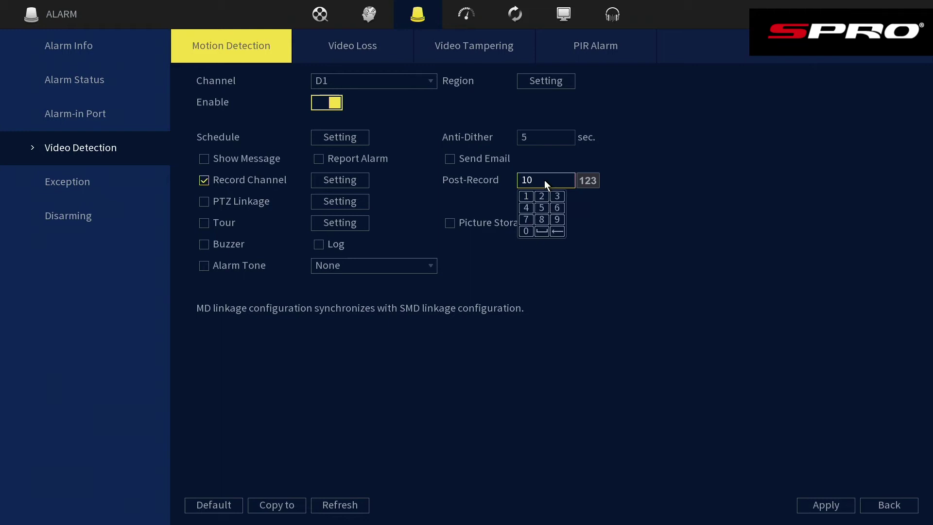
{"action": "left_click", "coordinate": [557, 232]}
{"action": "left_click", "coordinate": [539, 195]}
{"action": "left_click", "coordinate": [527, 231]}
{"action": "left_click", "coordinate": [595, 226]}
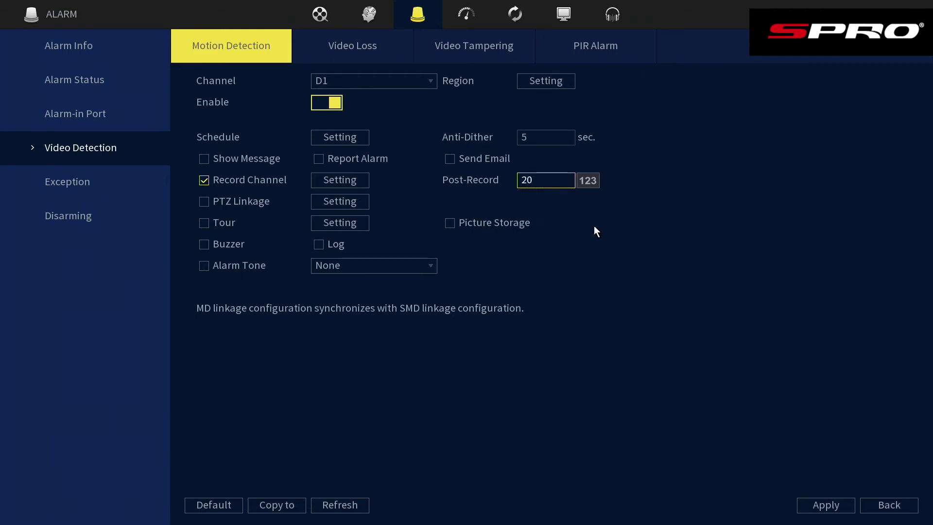
{"action": "left_click", "coordinate": [538, 179]}
{"action": "left_click", "coordinate": [558, 231]}
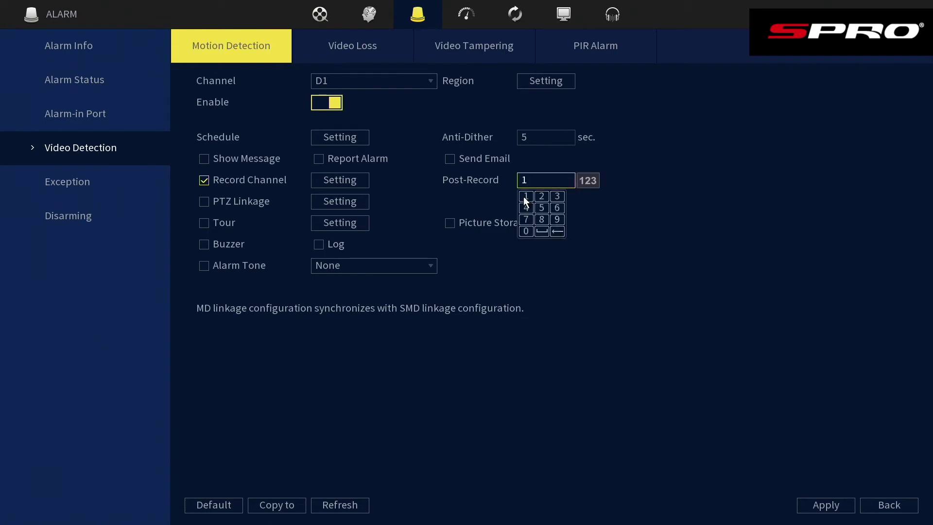
{"action": "left_click", "coordinate": [527, 233]}
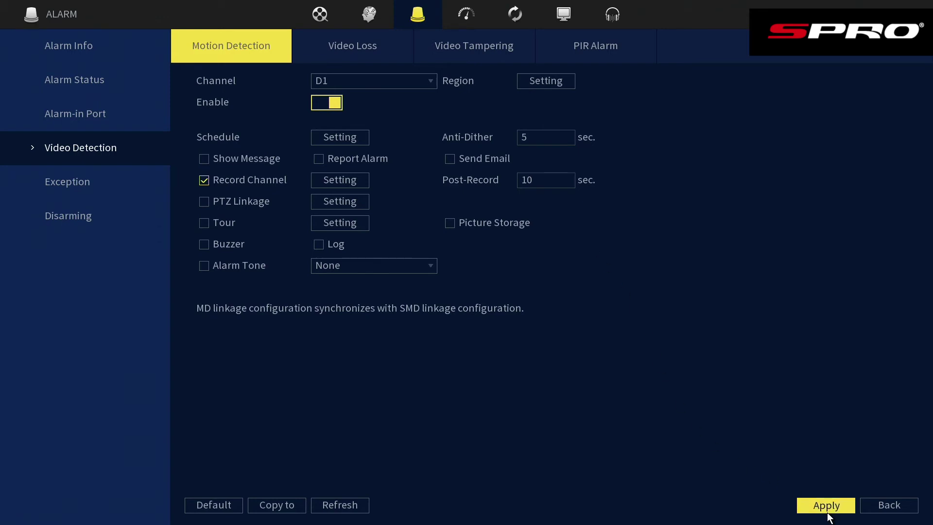
Step: Go to the Storage Schedule for channel D1, leaving pre-record at 5 seconds
{"action": "right_click", "coordinate": [593, 419]}
{"action": "left_click", "coordinate": [405, 469]}
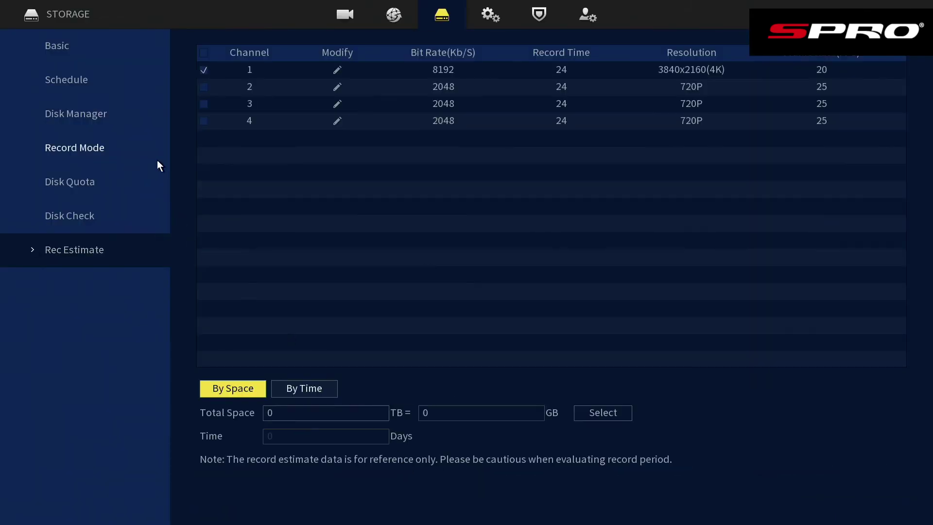
{"action": "left_click", "coordinate": [113, 78]}
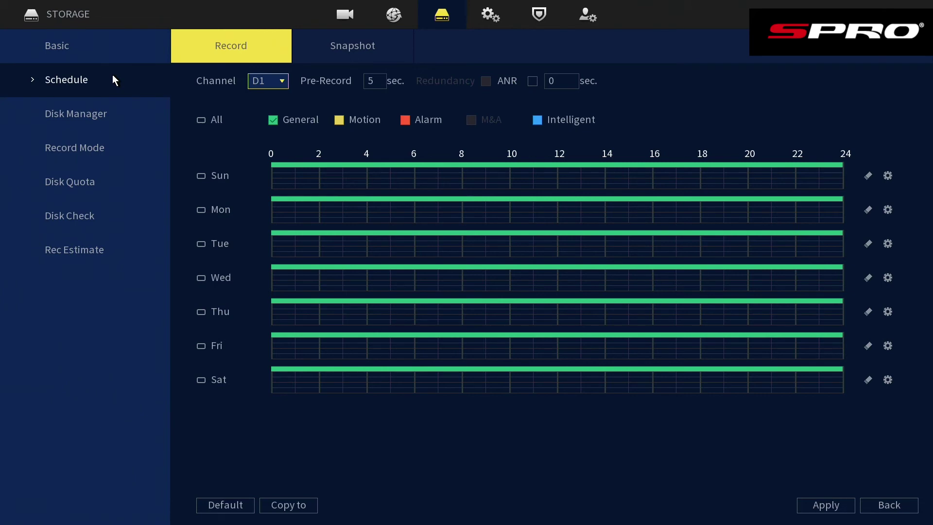
{"action": "left_click", "coordinate": [379, 83]}
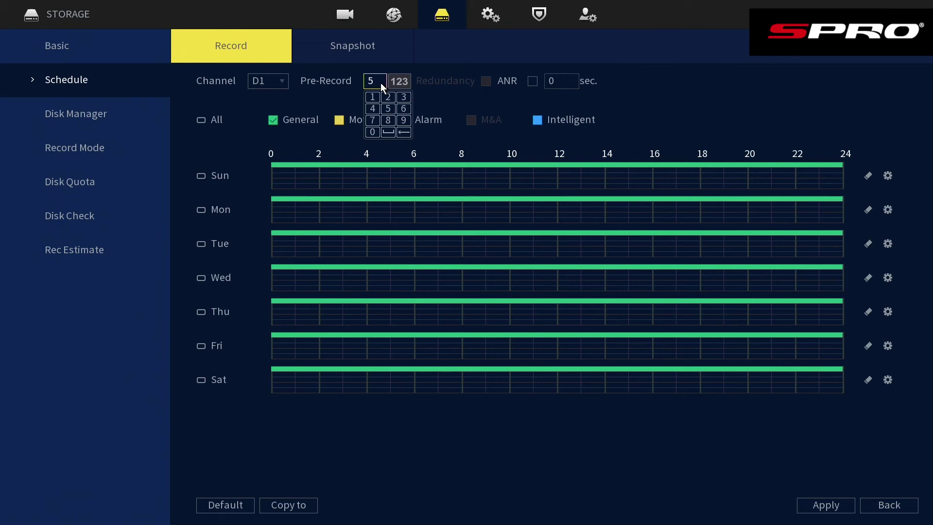
{"action": "left_click", "coordinate": [381, 83]}
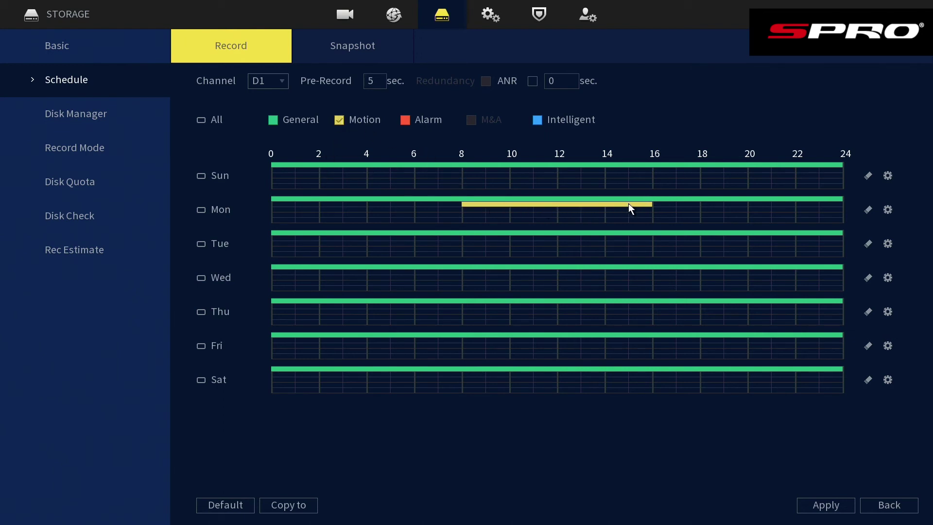
Step: Stretch Monday's Motion period to 08:00–18:00 and copy it to Tuesday through Friday
{"action": "left_click_drag", "start_coordinate": [629, 204], "coordinate": [688, 204]}
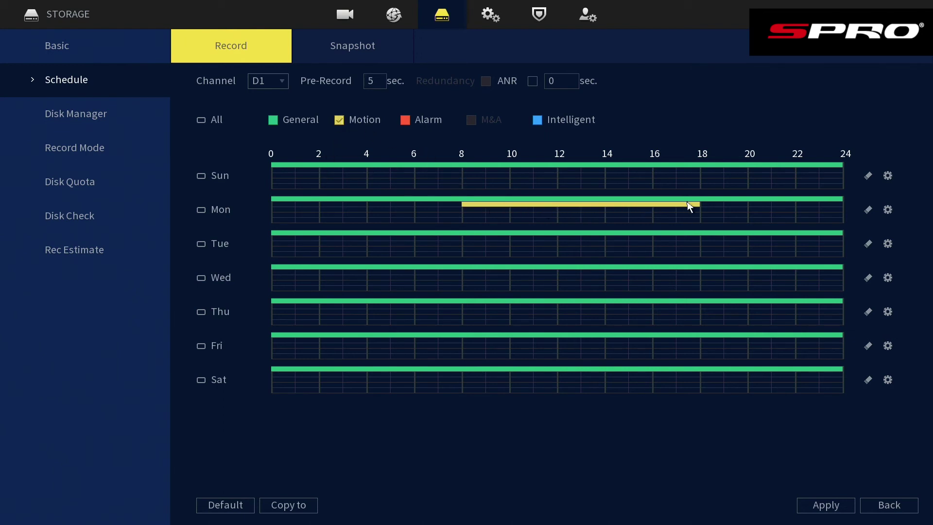
{"action": "left_click", "coordinate": [888, 211]}
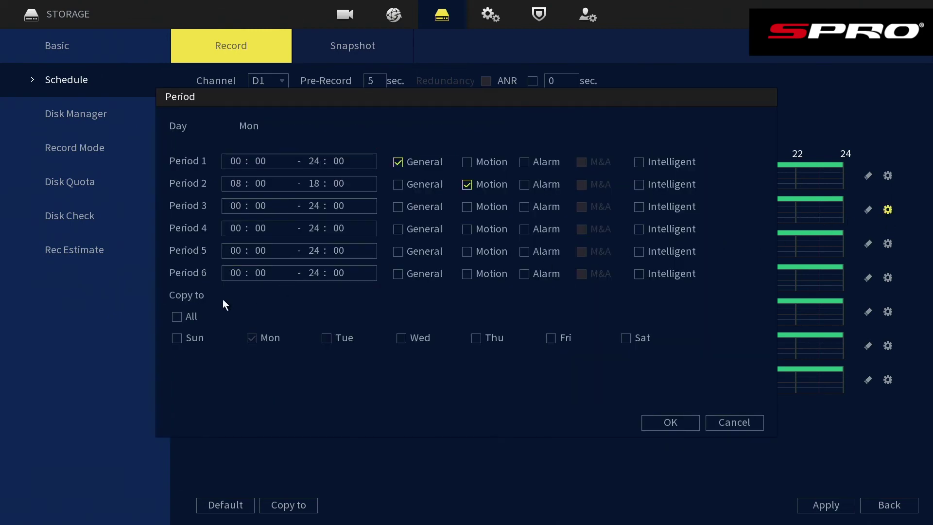
{"action": "left_click", "coordinate": [176, 317]}
{"action": "left_click", "coordinate": [663, 427]}
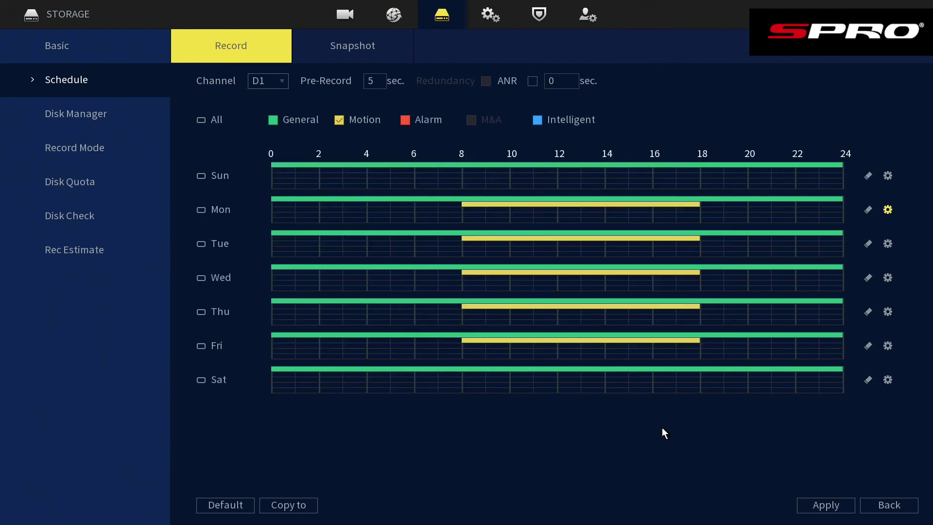